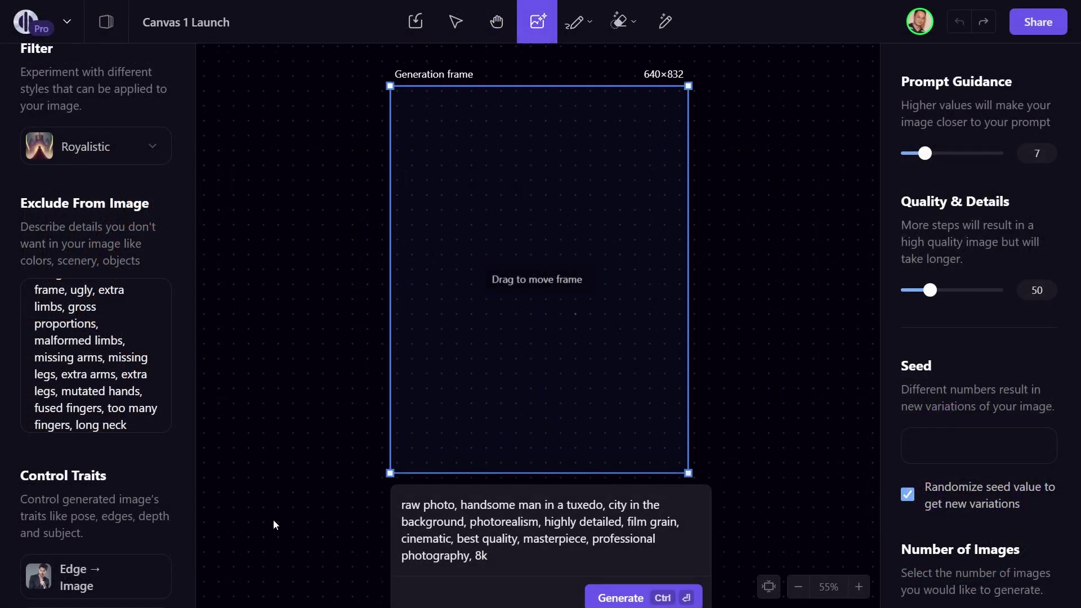
# Step: Check the Edge → Image control trait's settings and generate the photo of the handsome man in a tuxedo
pyautogui.click(120, 584)
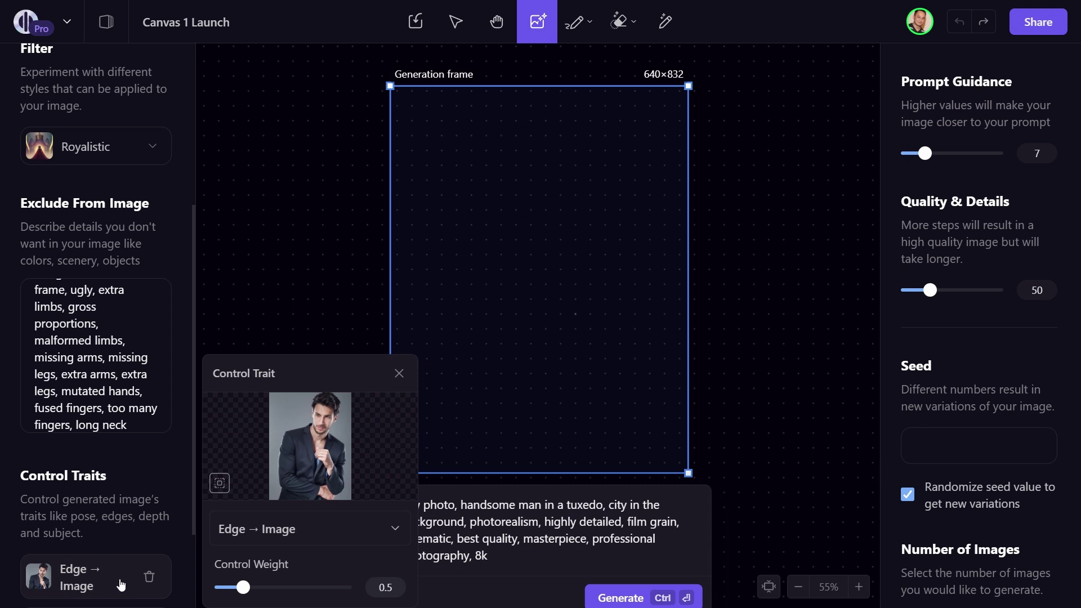
pyautogui.click(758, 341)
pyautogui.click(619, 598)
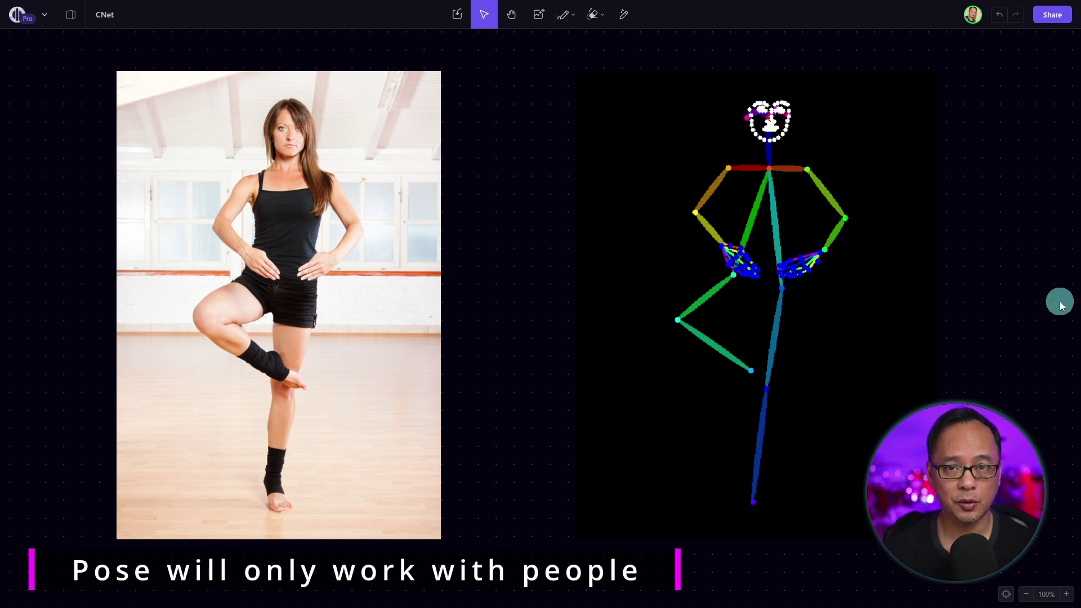
# Step: Examine the pose skeleton's face, hand and leg points up close beside the ballet reference photo
pyautogui.scroll(5, 744, 232)
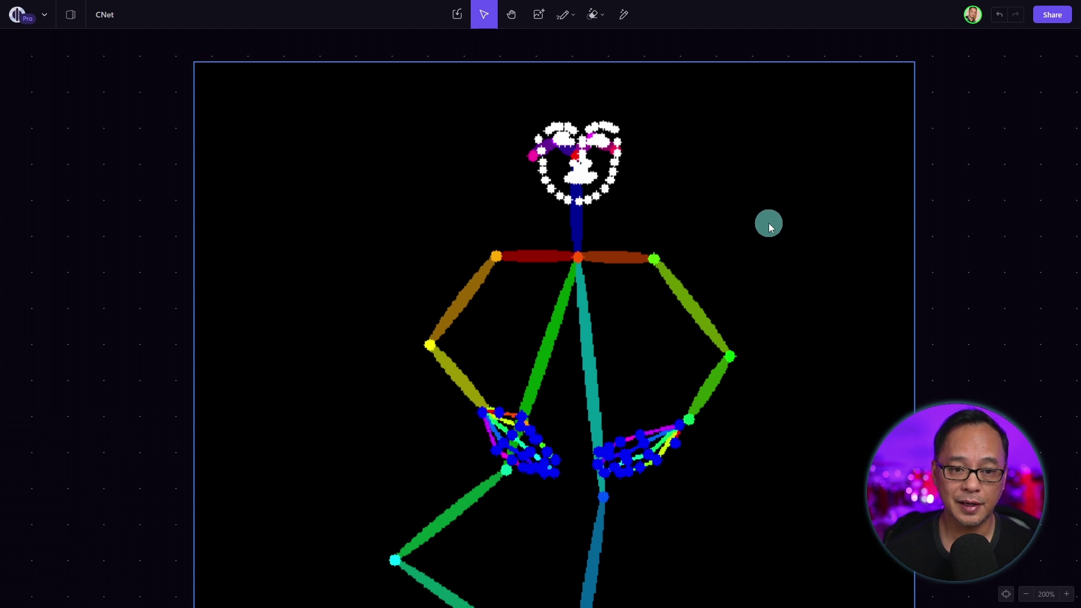
pyautogui.moveTo(726, 244); pyautogui.dragTo(743, 195)
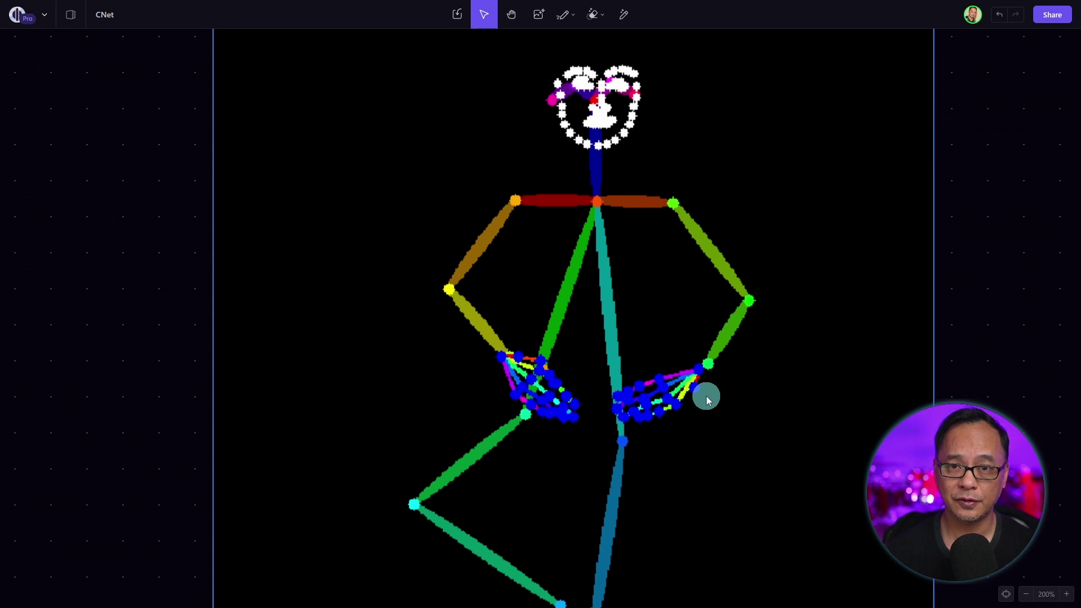
pyautogui.moveTo(729, 454); pyautogui.dragTo(752, 258)
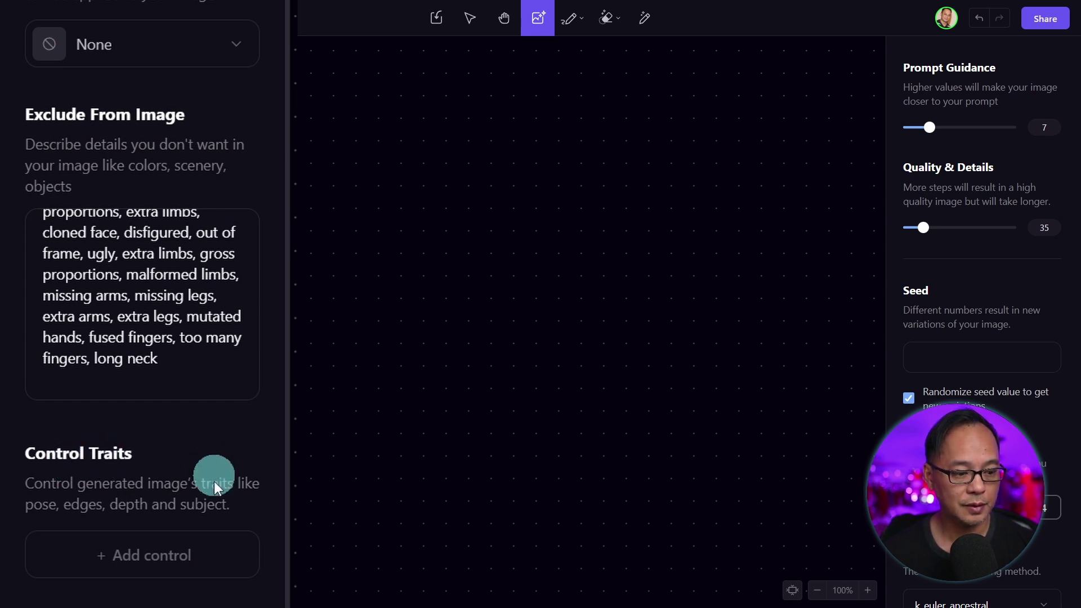
# Step: Add a control trait and upload Cnet Pose ballet.png as its reference image
pyautogui.click(193, 555)
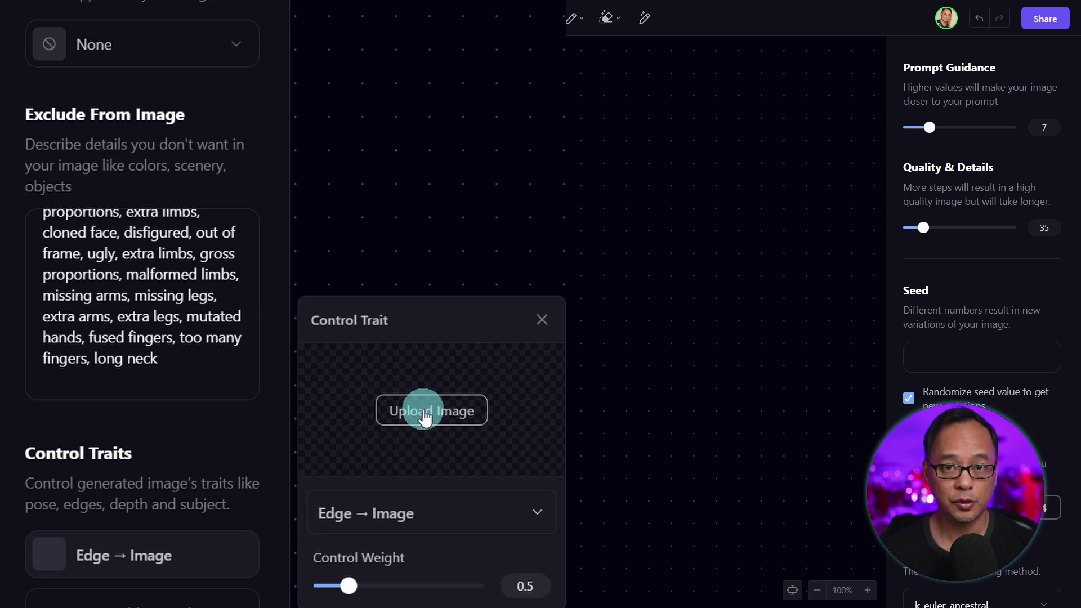
pyautogui.click(425, 416)
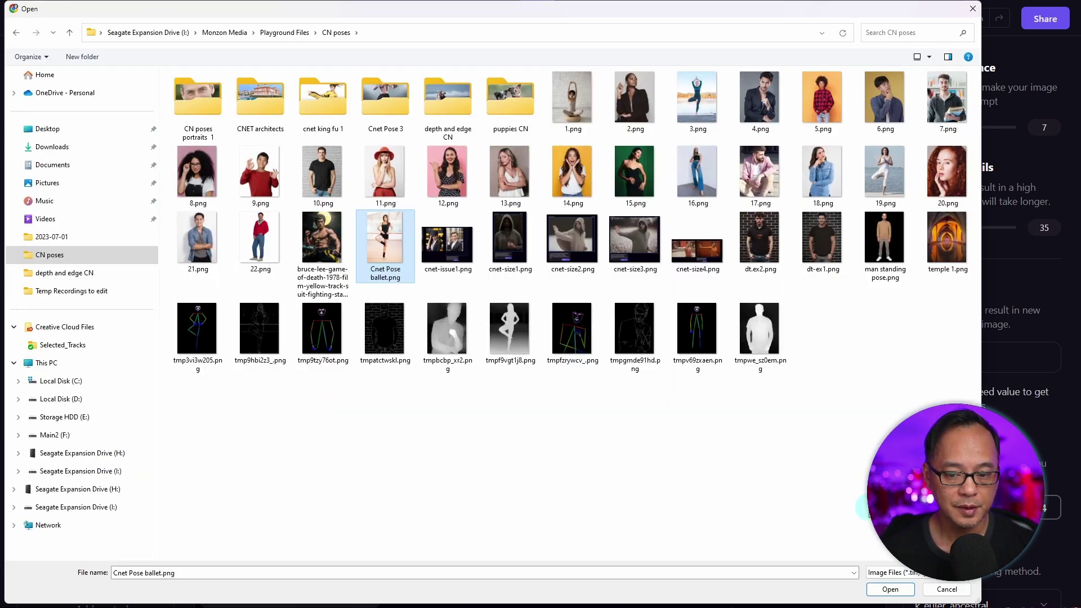
pyautogui.click(890, 589)
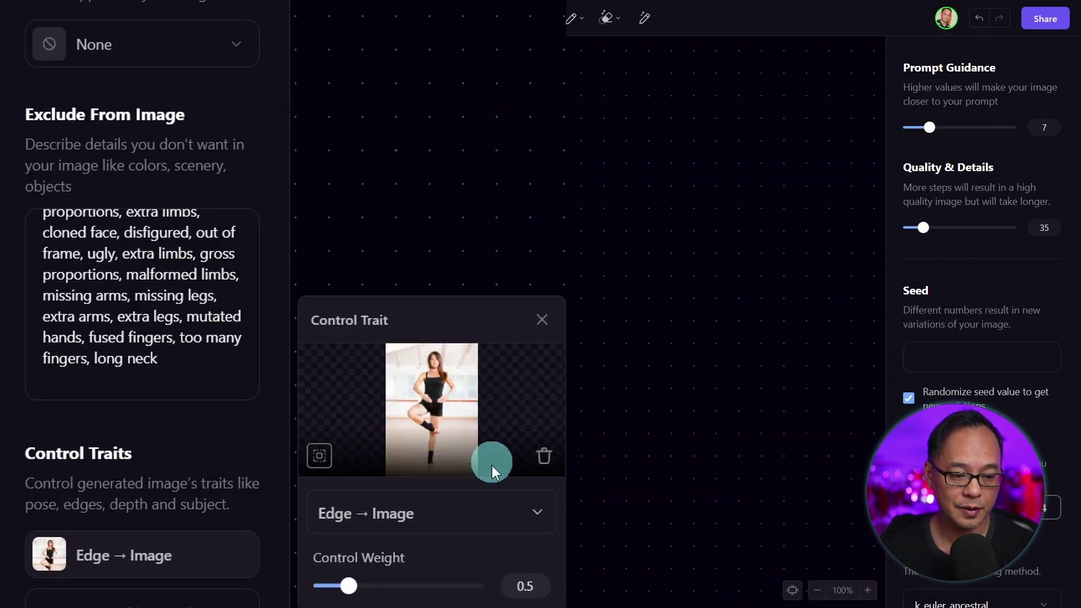
# Step: Set the ballet control trait to Pose → Image and show its affected area
pyautogui.click(474, 512)
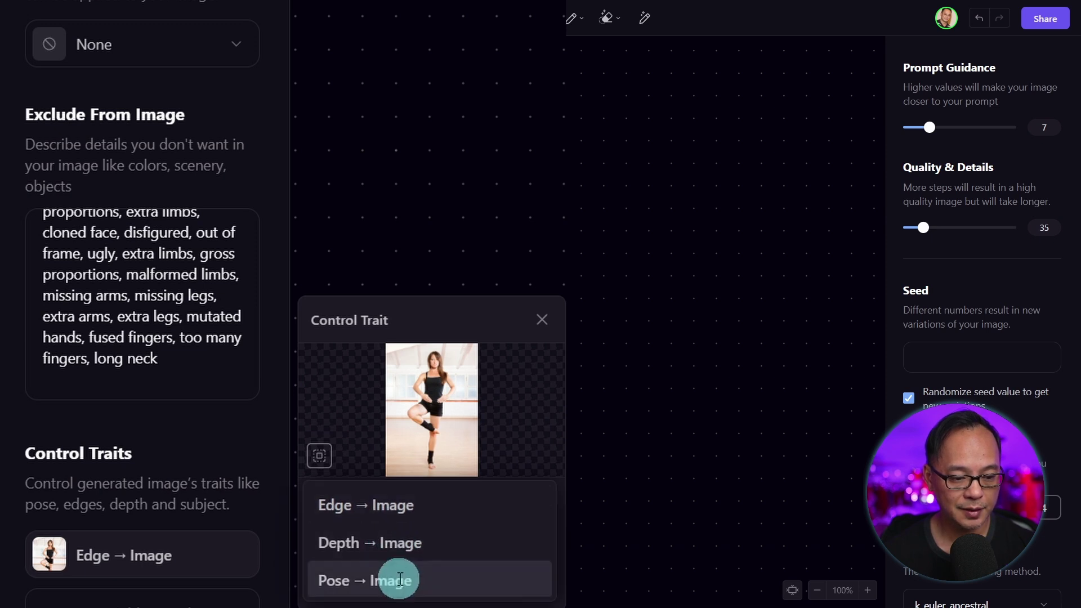
pyautogui.click(400, 580)
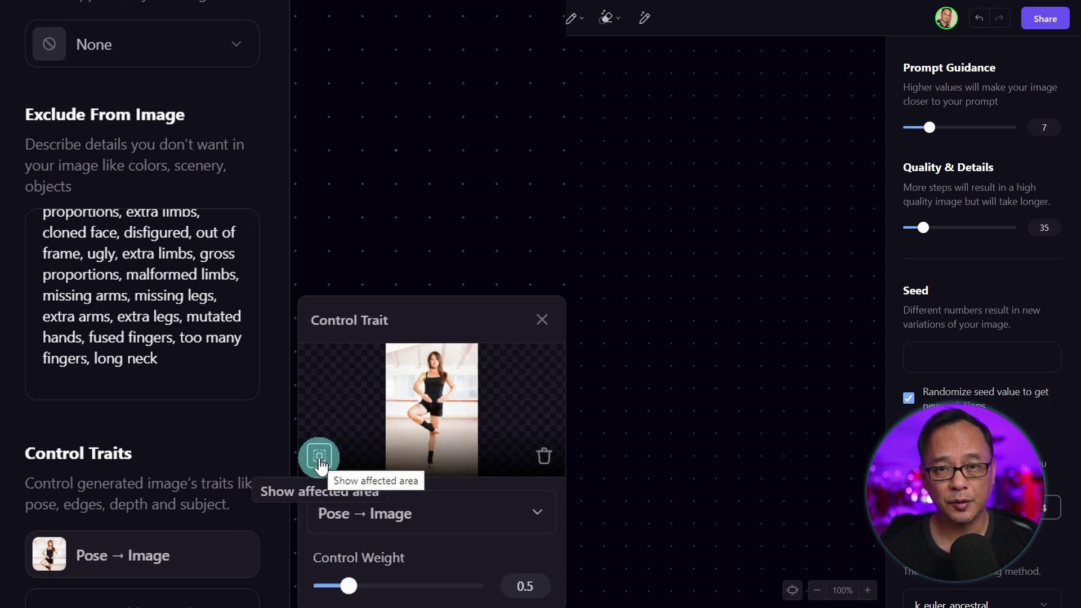
pyautogui.click(319, 459)
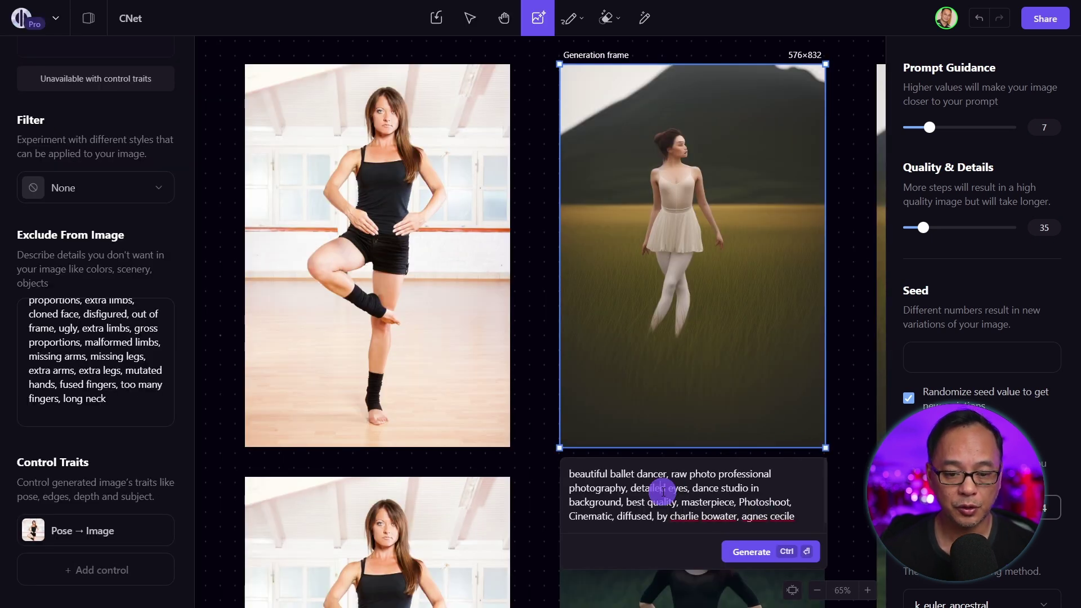
pyautogui.tripleClick(663, 492)
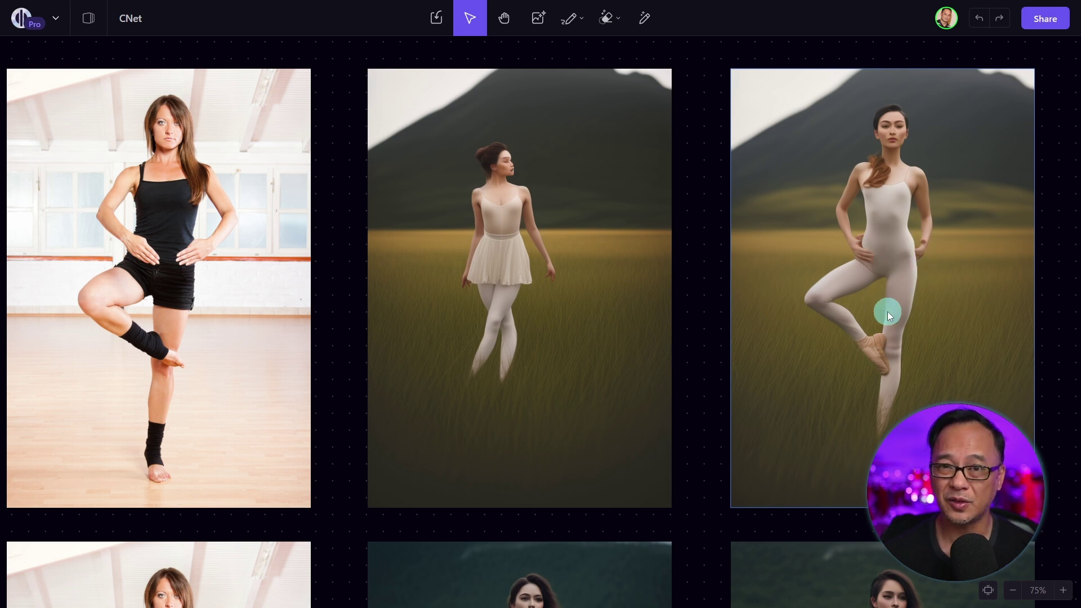
# Step: Compare the generated ballet dancer and suited man images with their reference photos
pyautogui.scroll(-1, 844, 298)
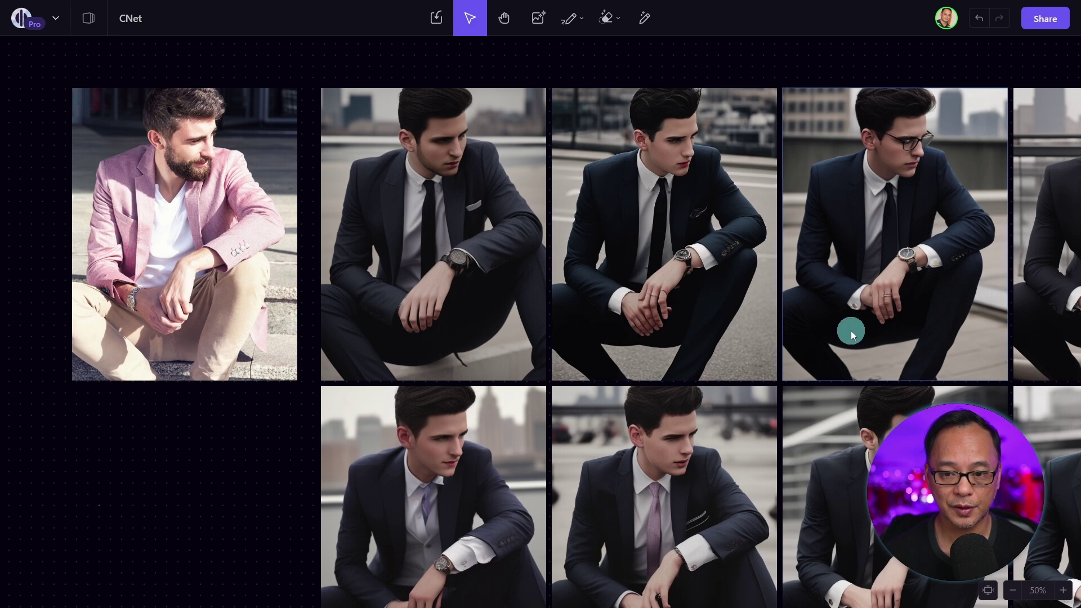
pyautogui.moveTo(864, 297); pyautogui.dragTo(624, 297)
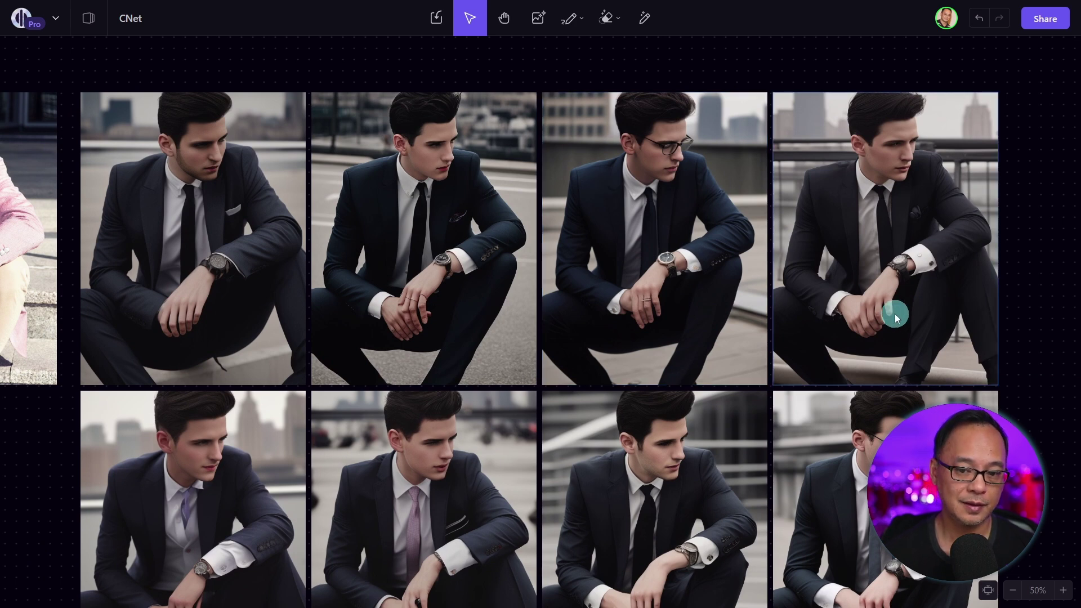
pyautogui.scroll(-4, 777, 309)
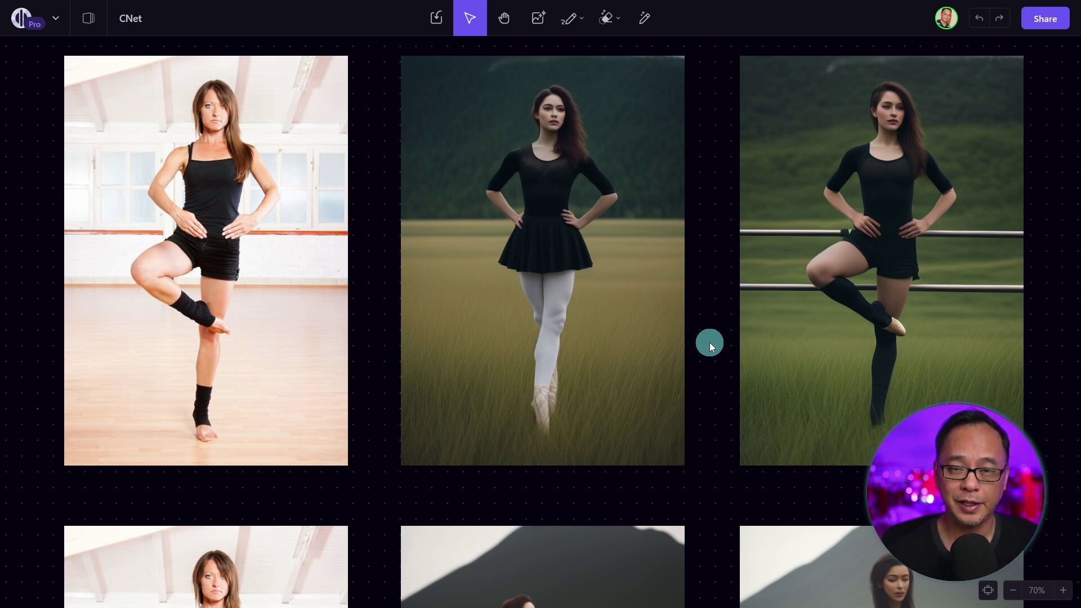
# Step: Compare the rows of generated ballet dancer variations for pose, clothing and background against the reference photo
pyautogui.click(313, 348)
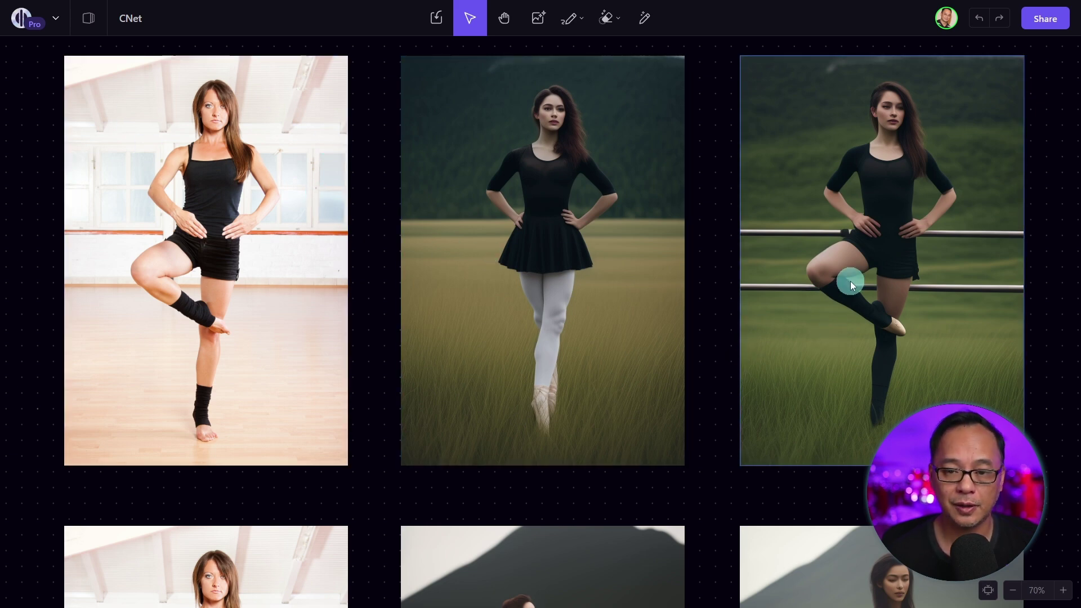
pyautogui.hscroll(10, 851, 280)
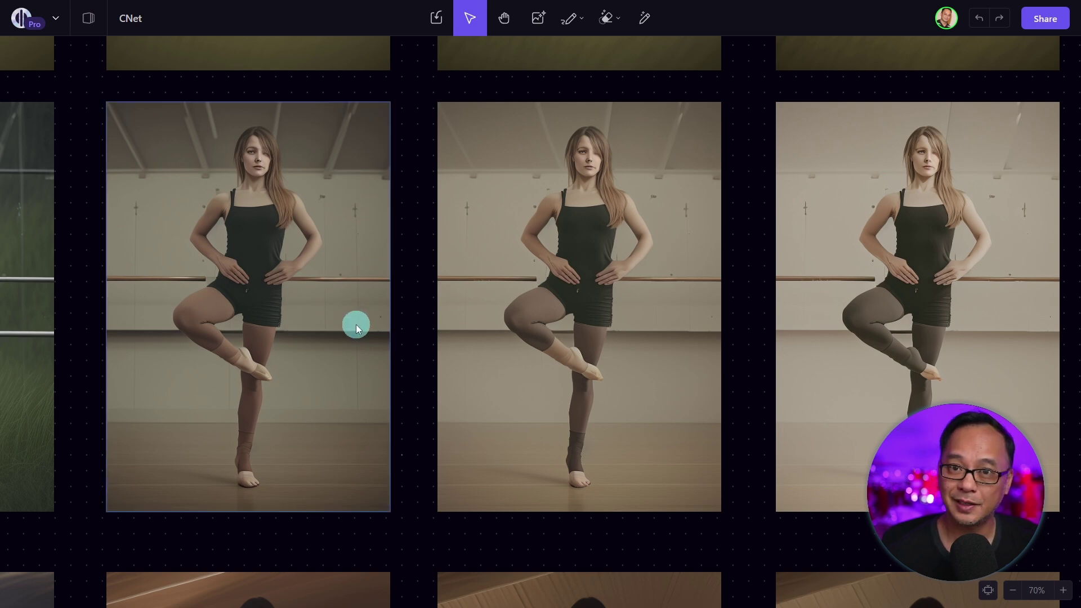
pyautogui.scroll(3, 355, 329)
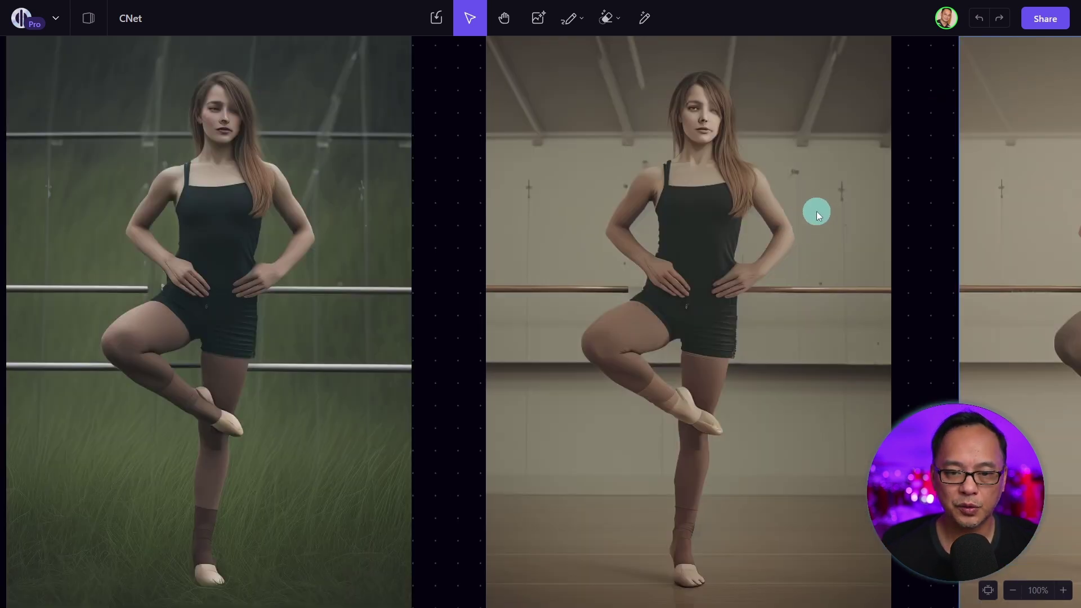
pyautogui.moveTo(805, 228); pyautogui.dragTo(386, 250)
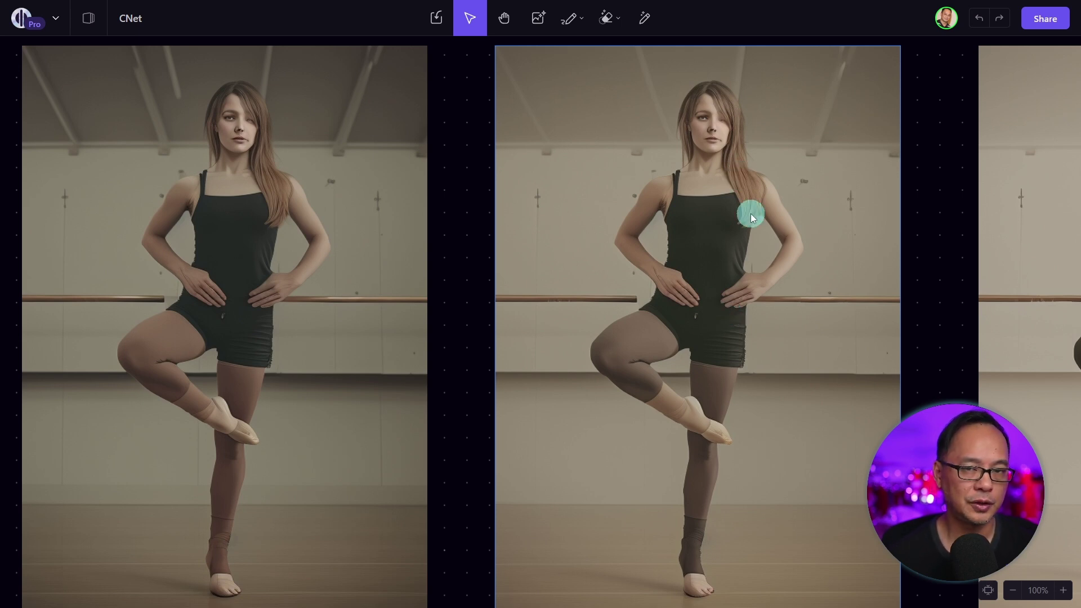
pyautogui.hscroll(5, 766, 169)
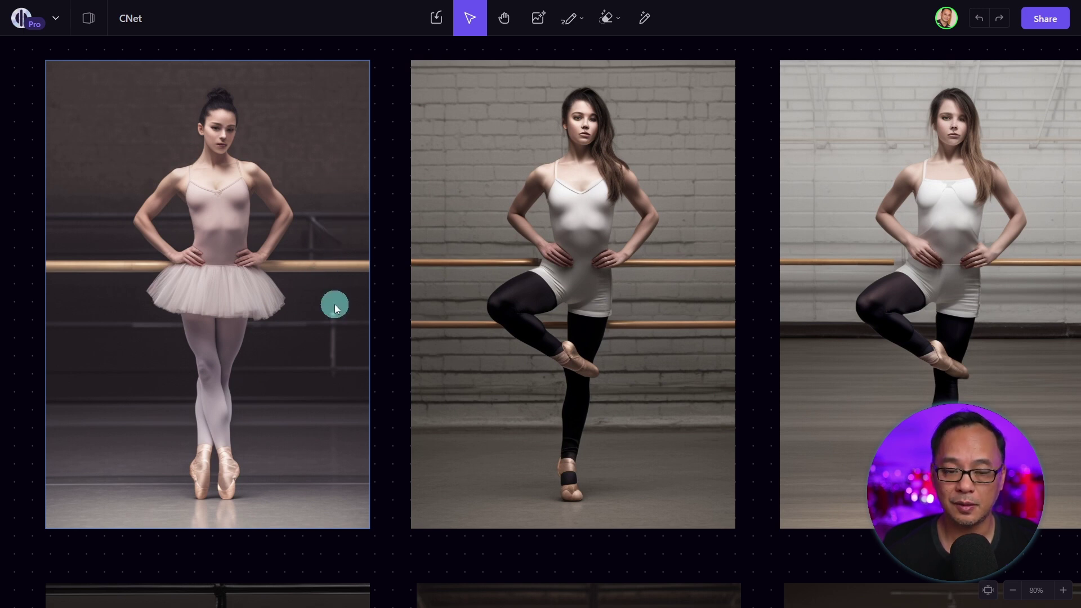
pyautogui.hscroll(10, 434, 318)
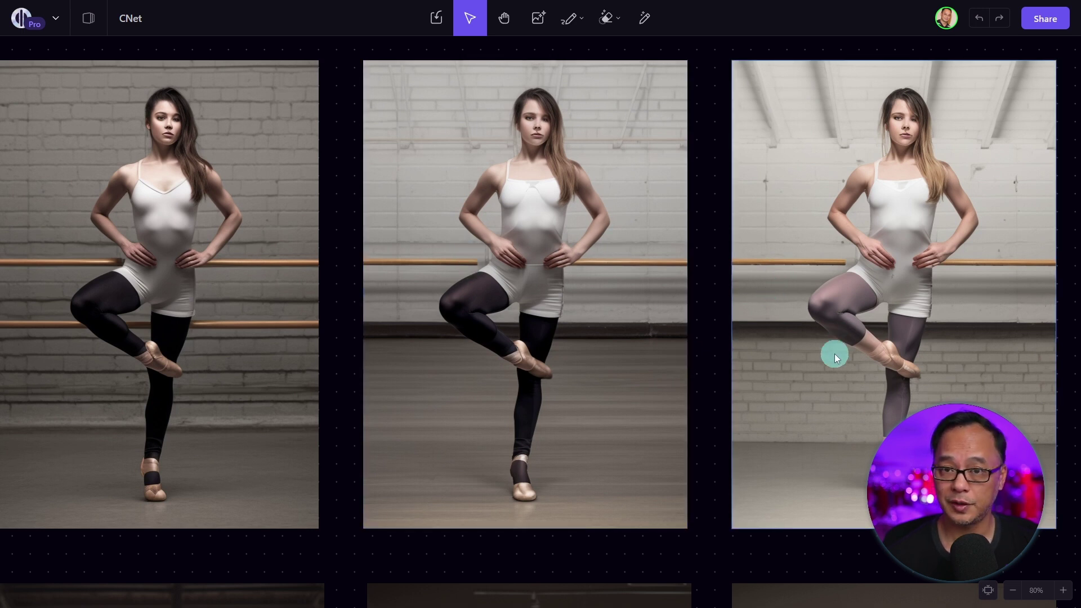
pyautogui.moveTo(722, 318); pyautogui.dragTo(728, 321)
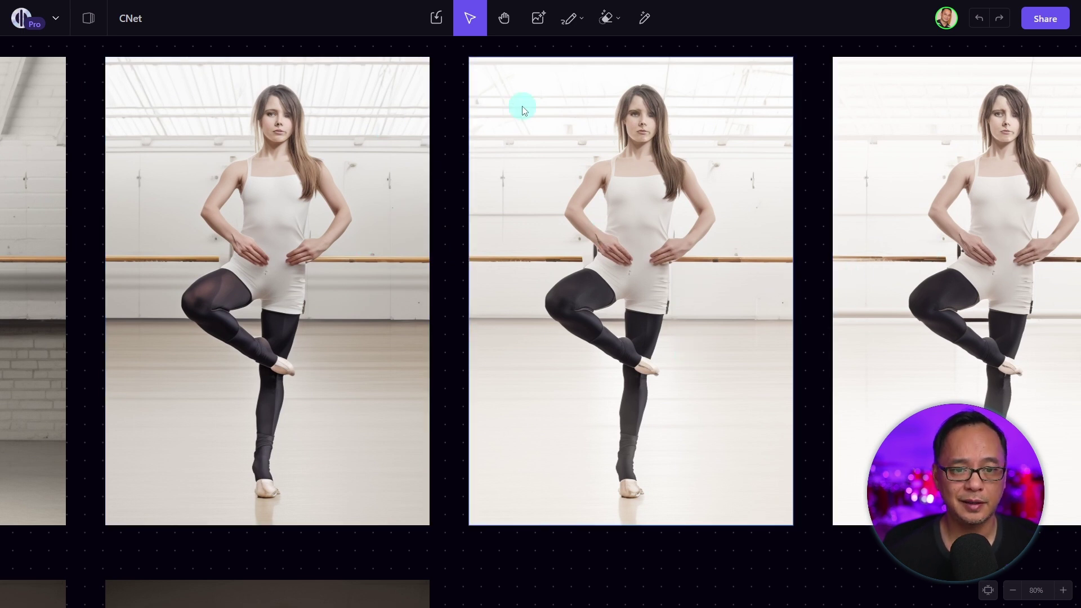
pyautogui.moveTo(873, 222); pyautogui.dragTo(767, 220)
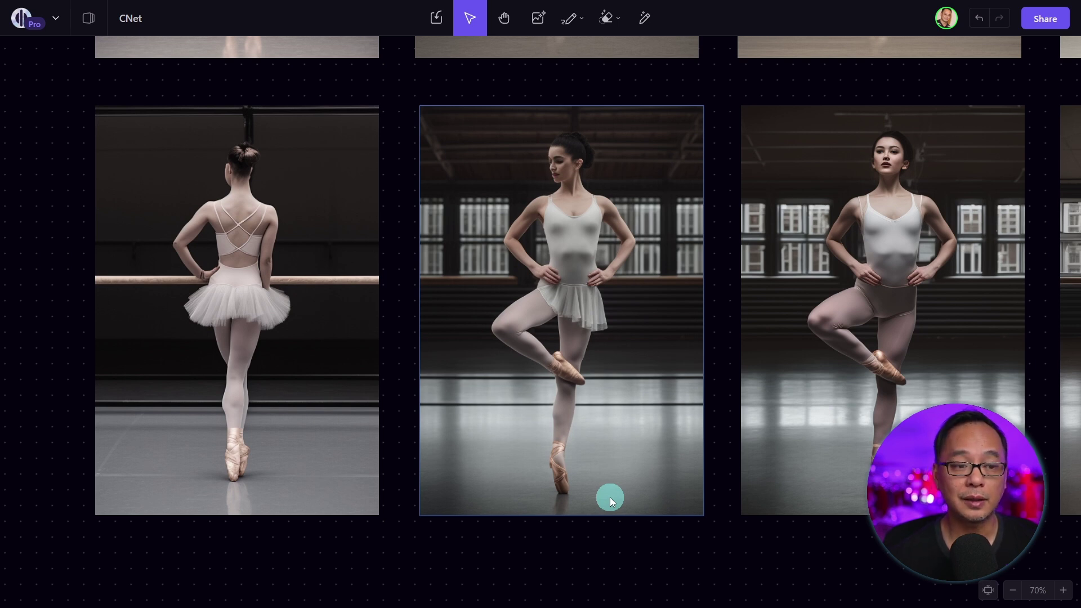
pyautogui.hscroll(2, 610, 498)
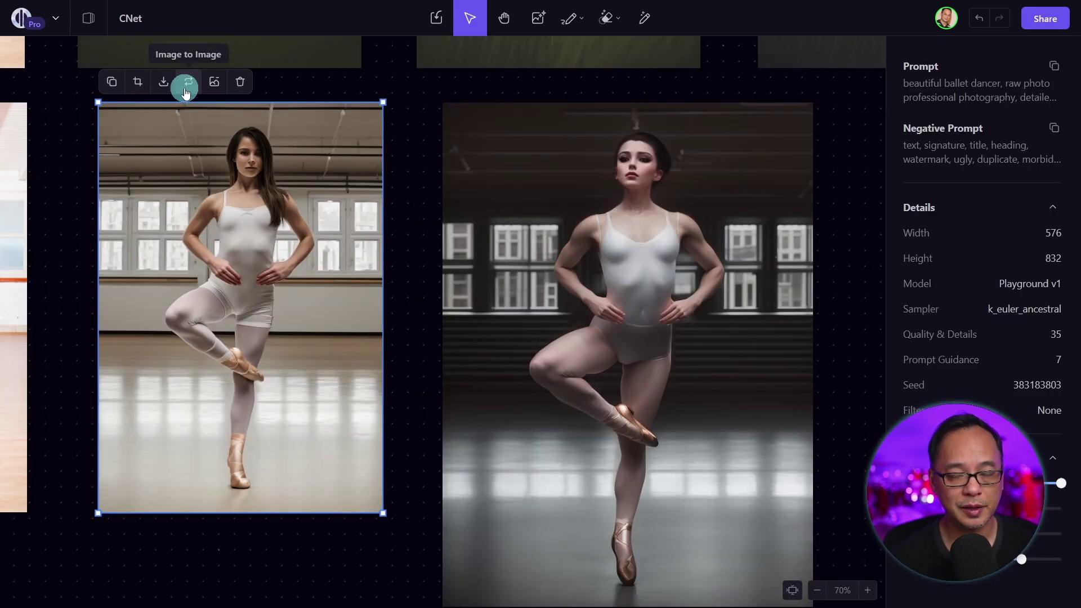
pyautogui.click(668, 205)
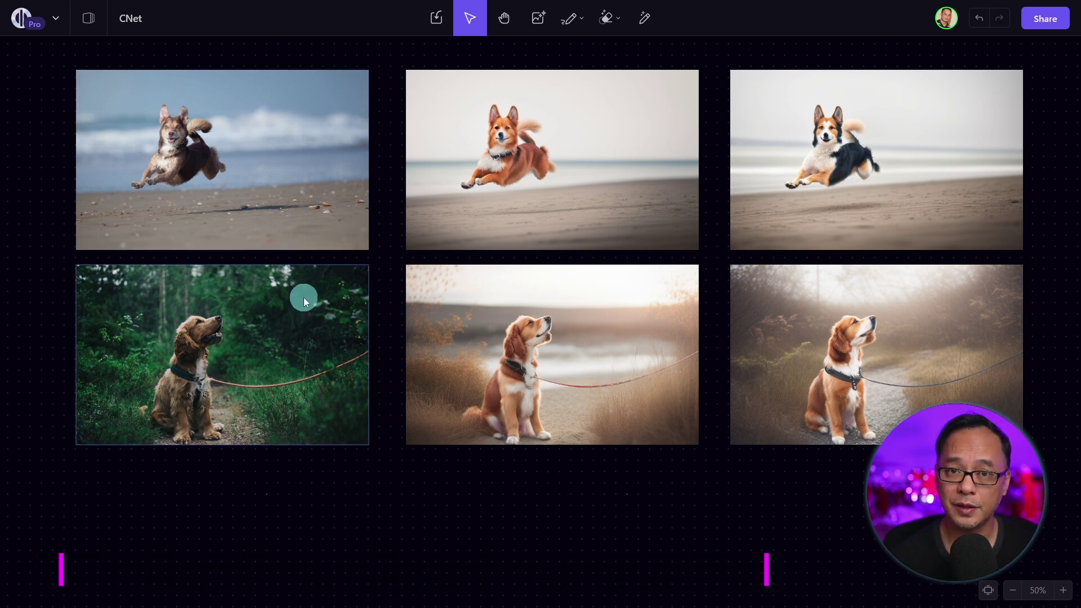
# Step: Examine the generated variations of the dogs, the domed cathedral, the living room and the PLAYGROUND and ICE COLD lettering
pyautogui.hotkey('shift', '0')
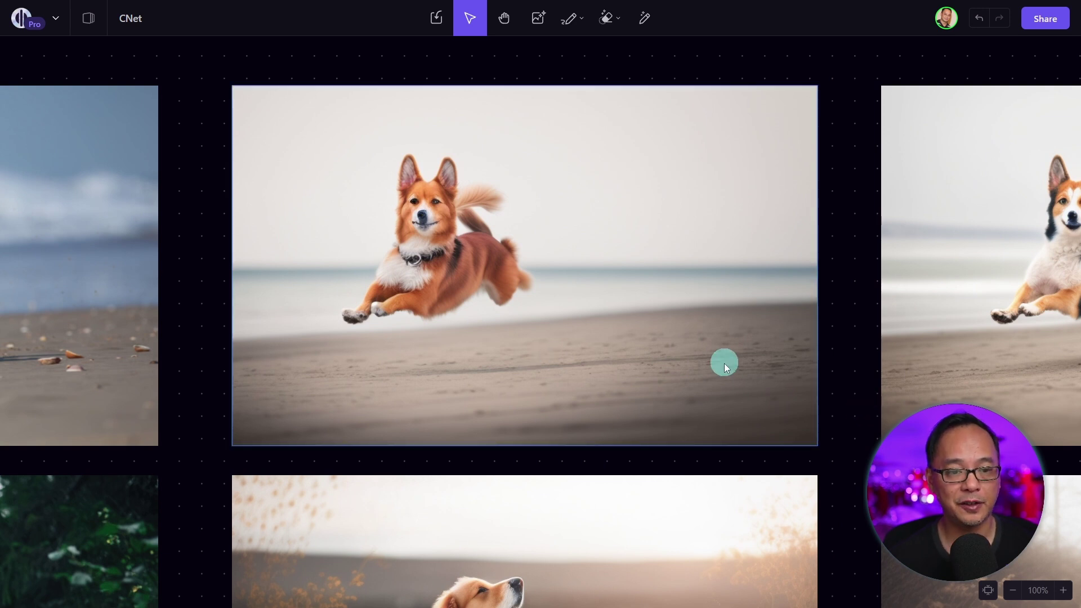
pyautogui.moveTo(912, 367); pyautogui.dragTo(428, 367)
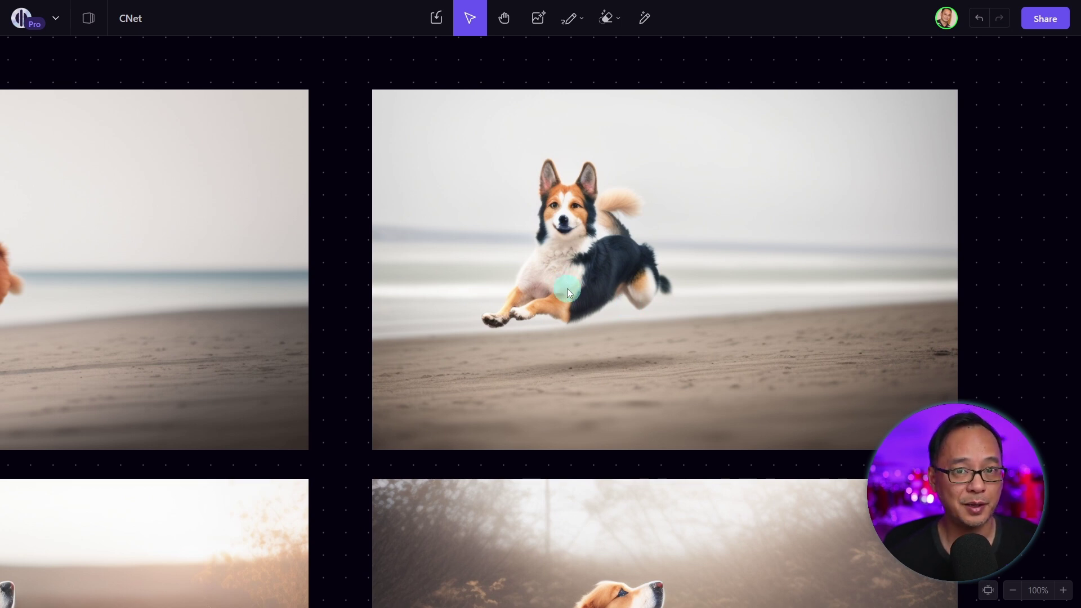
pyautogui.scroll(-3, 725, 518)
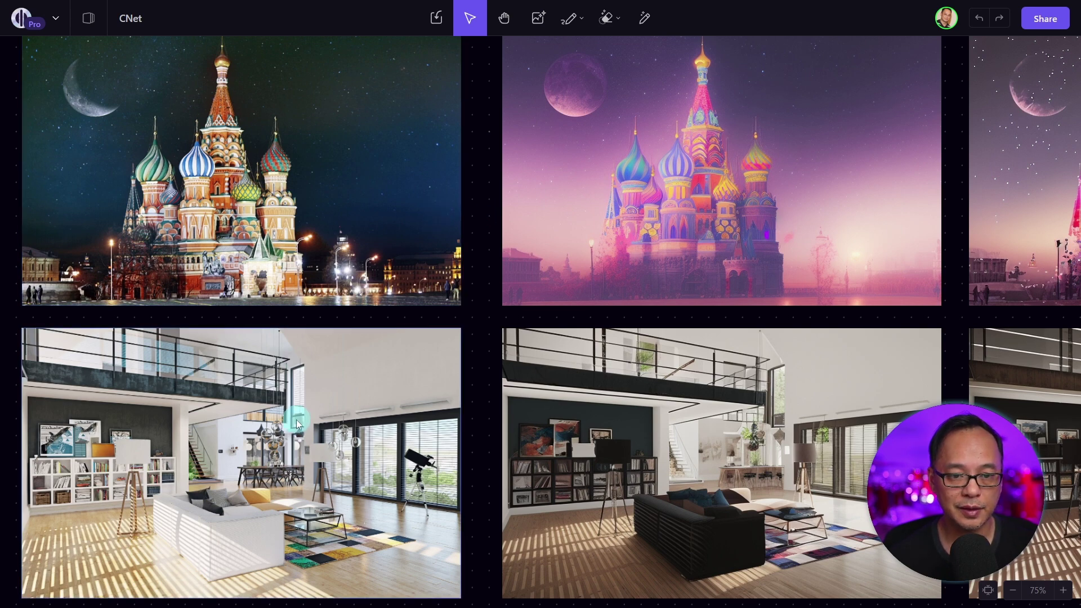
pyautogui.moveTo(875, 465); pyautogui.dragTo(437, 471)
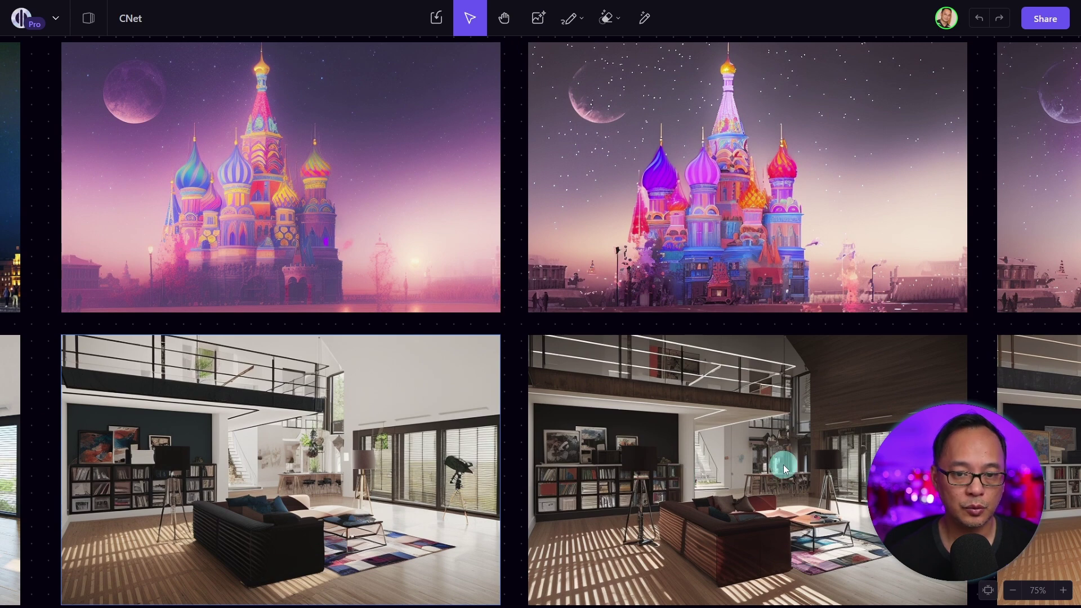
pyautogui.moveTo(833, 476); pyautogui.dragTo(331, 466)
pyautogui.moveTo(746, 438); pyautogui.dragTo(528, 457)
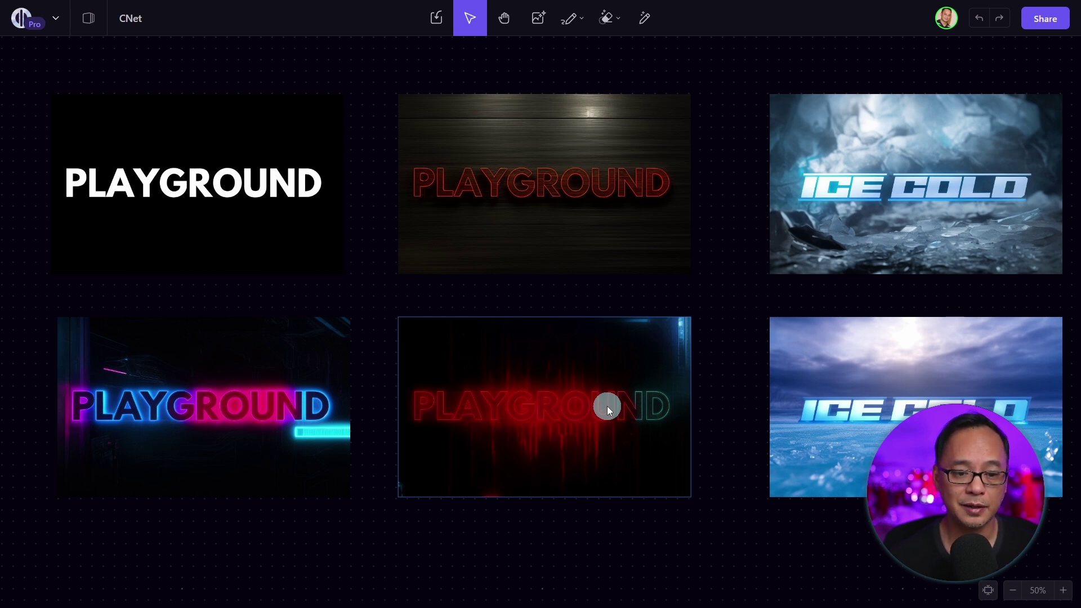
pyautogui.scroll(3, 890, 184)
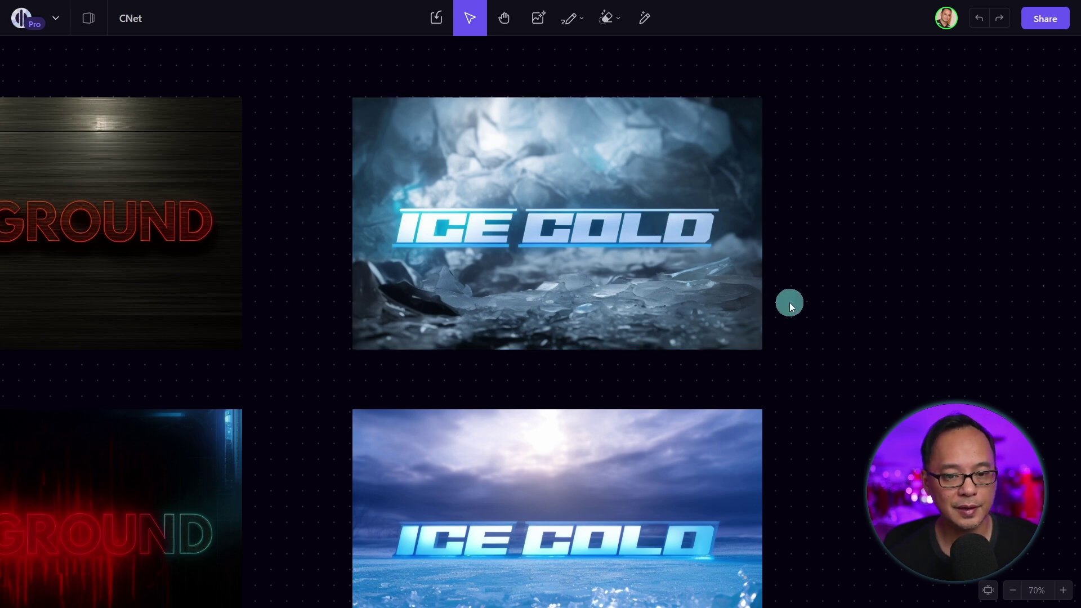
pyautogui.scroll(-5, 817, 240)
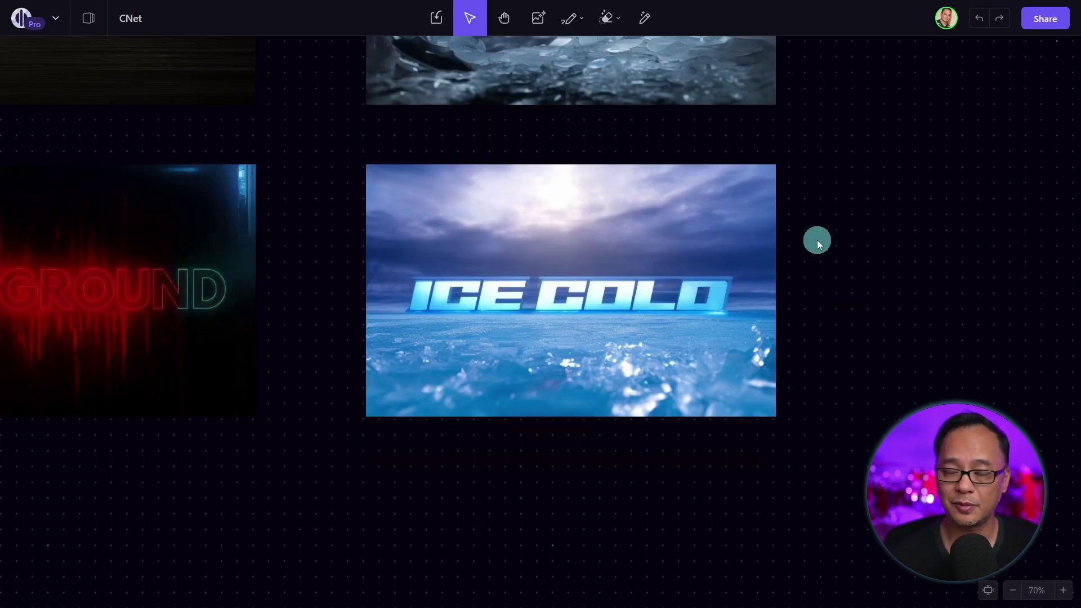